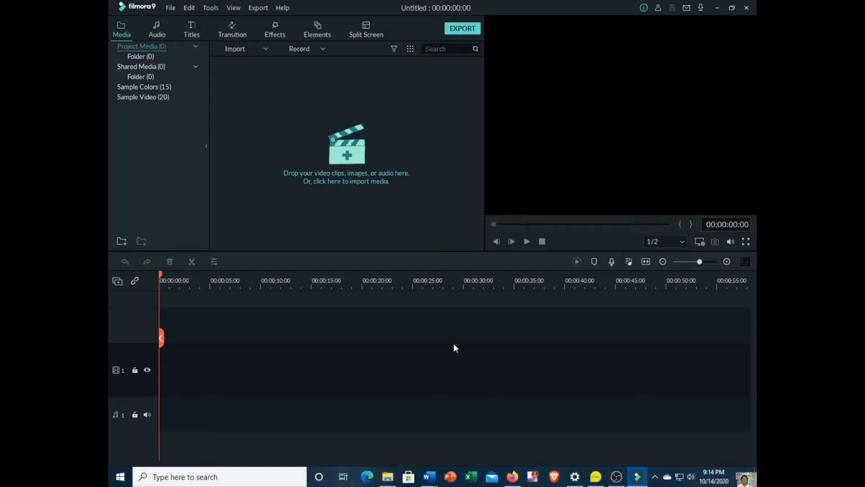
# Step: Create a new project with the 16:9 (Widescreen) aspect ratio
pyautogui.click(171, 9)
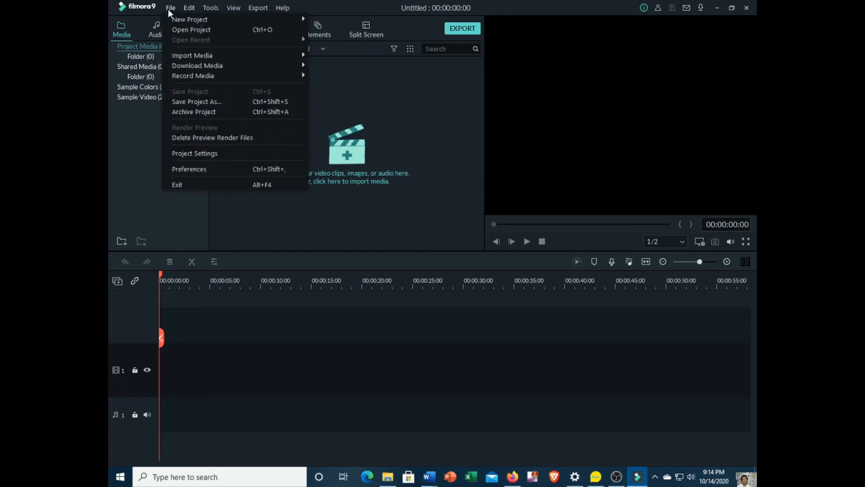
pyautogui.moveTo(211, 21)
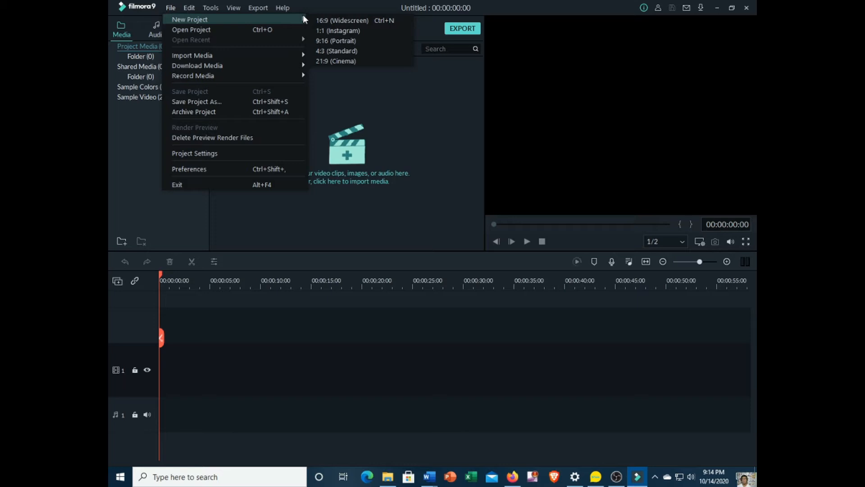
pyautogui.click(377, 23)
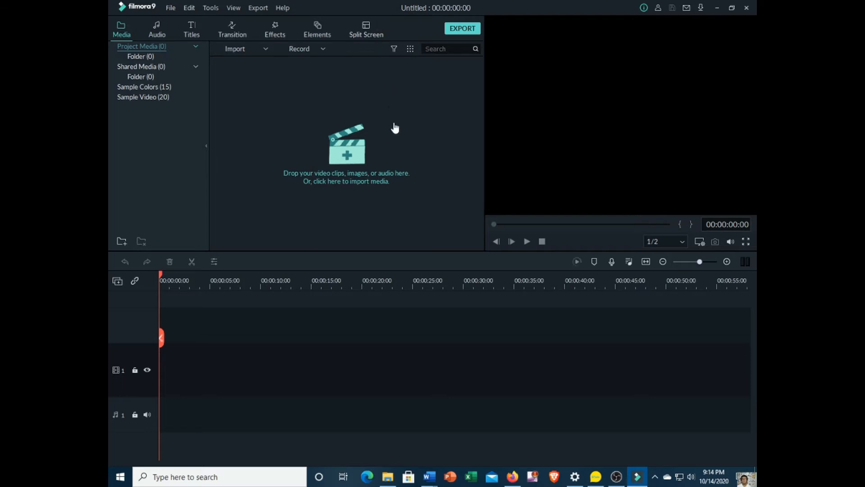
# Step: Review the resolution options in the project settings and accept 1920 x 1080 (Full HD) at 25 fps
pyautogui.click(172, 8)
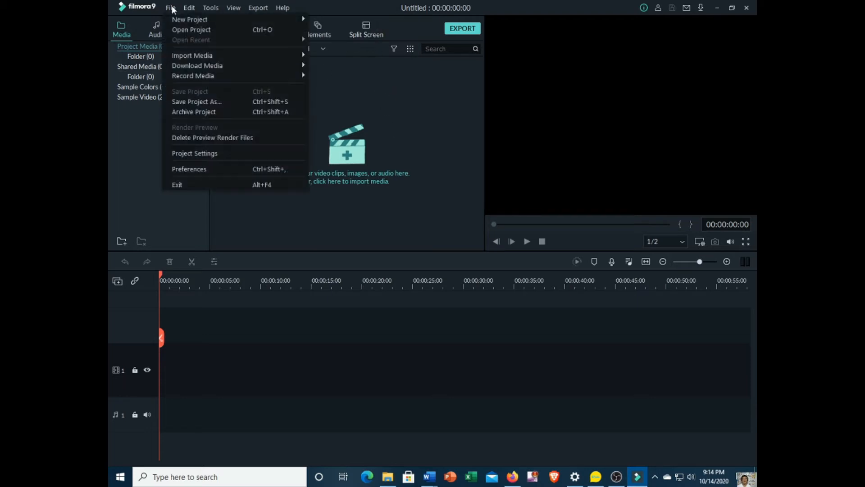
pyautogui.click(198, 154)
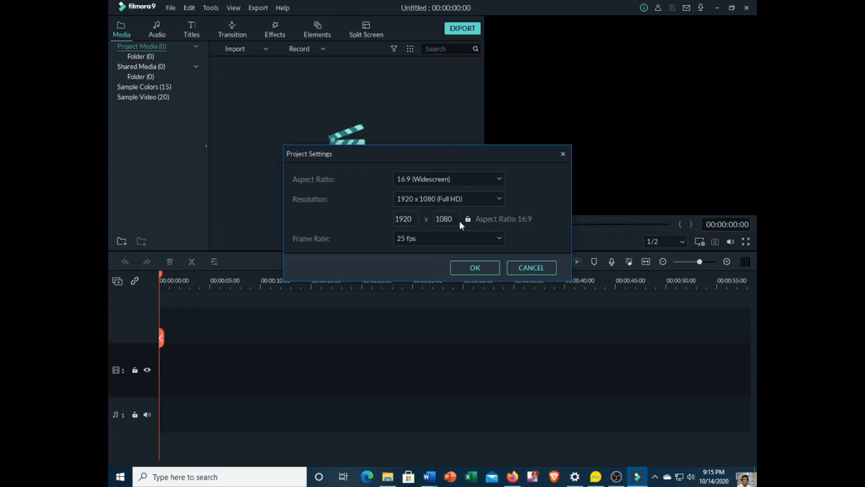
pyautogui.click(499, 201)
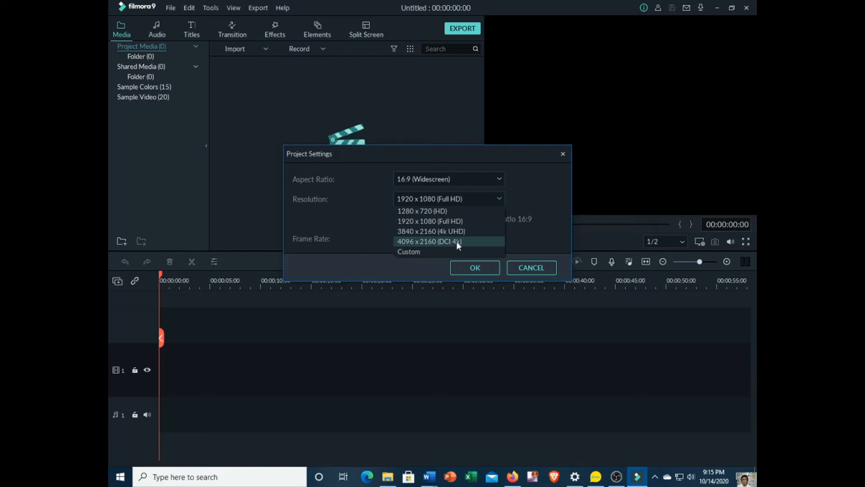
pyautogui.click(473, 199)
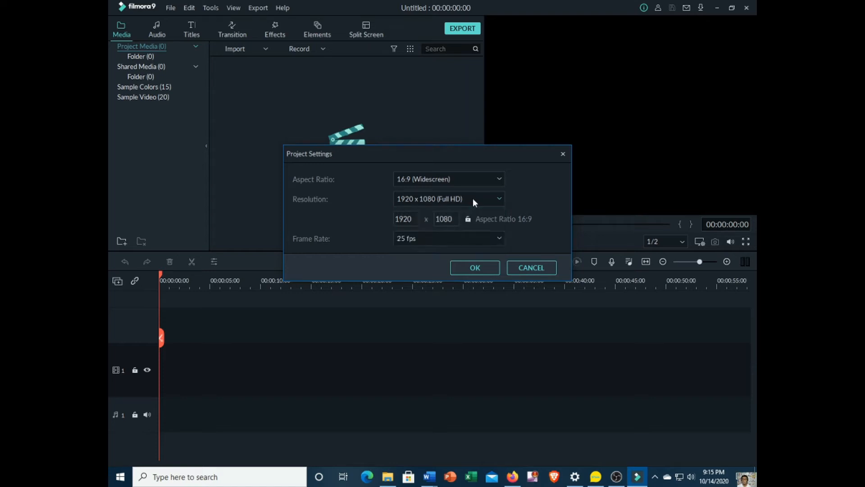
pyautogui.click(473, 270)
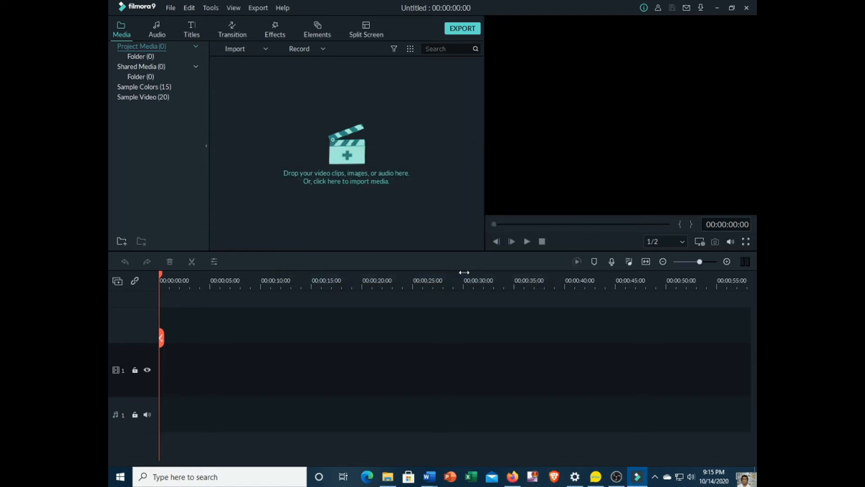
# Step: Import the video file "for jekotek tv" from the sarisari folder on the desktop into the project media
pyautogui.click(170, 9)
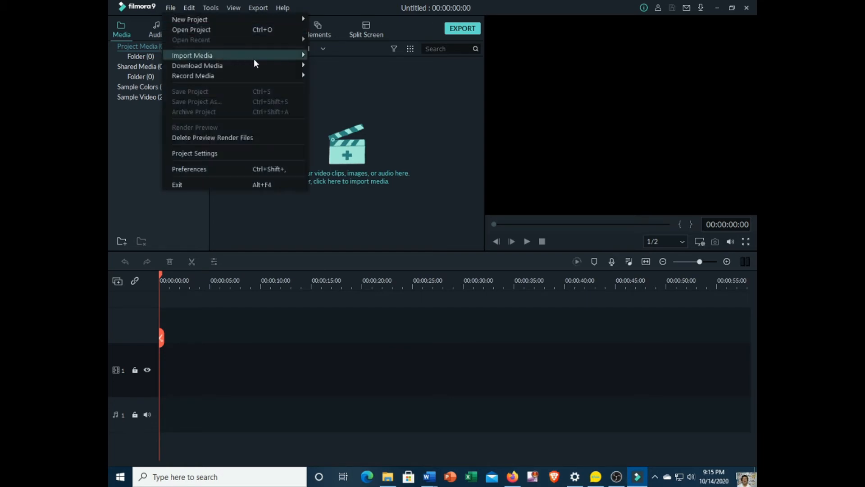
pyautogui.moveTo(255, 58)
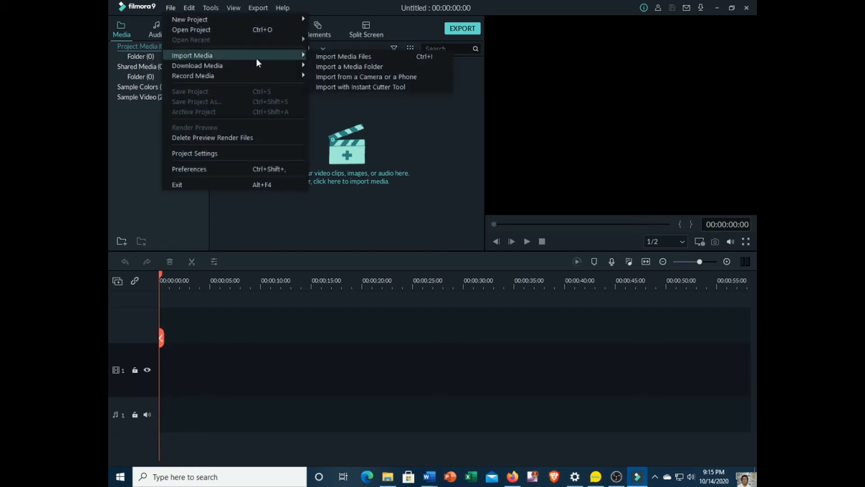
pyautogui.click(352, 60)
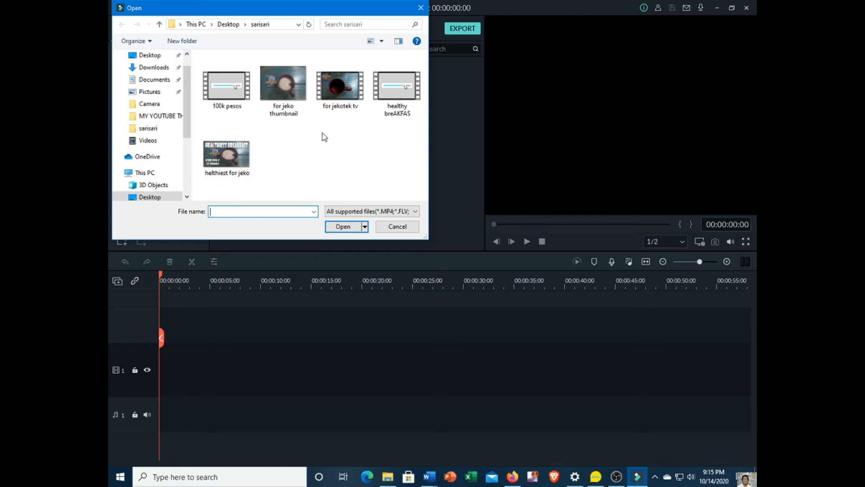
pyautogui.click(336, 88)
pyautogui.click(341, 226)
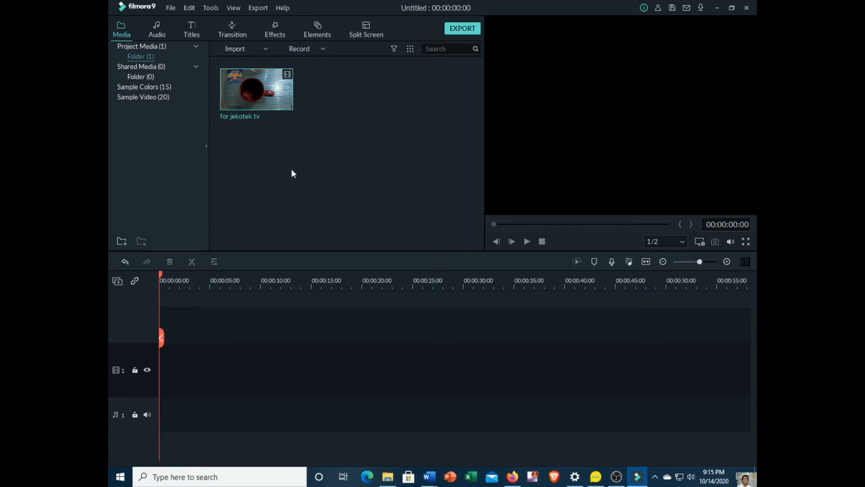
# Step: Add the "for jekotek tv" clip to the first video track, keeping the project settings of 1920 x 1080 25fps
pyautogui.moveTo(256, 90)
pyautogui.click(256, 90)
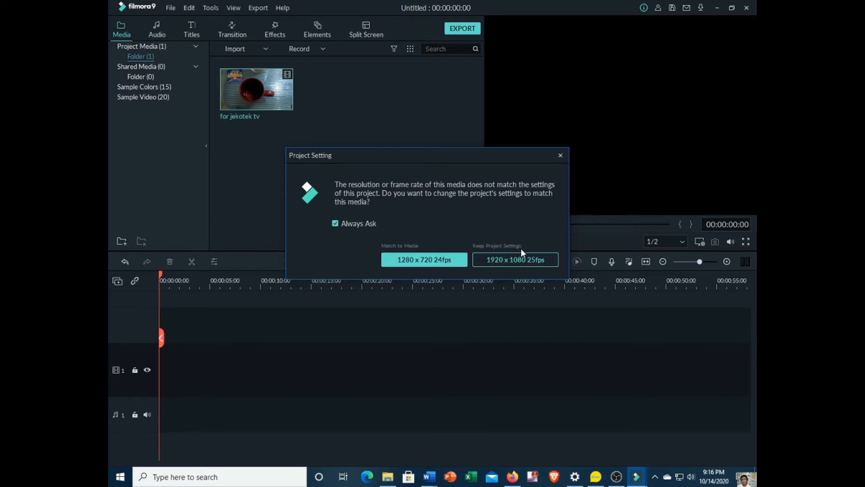
pyautogui.click(501, 260)
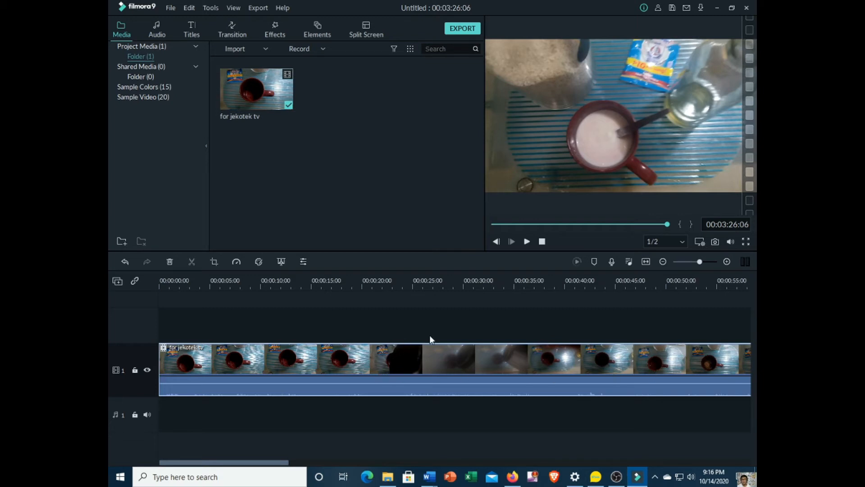
# Step: Split the "for jekotek tv" clip on the timeline at 00:02:31:20
pyautogui.click(667, 224)
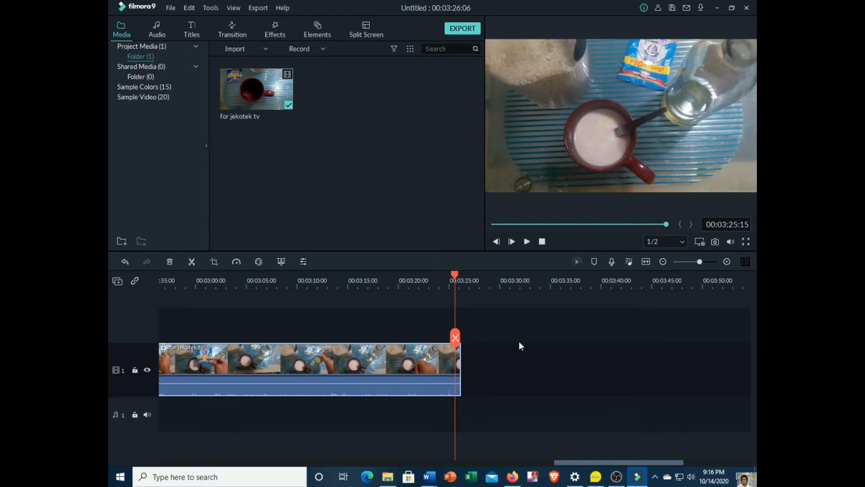
pyautogui.moveTo(621, 464); pyautogui.dragTo(559, 464)
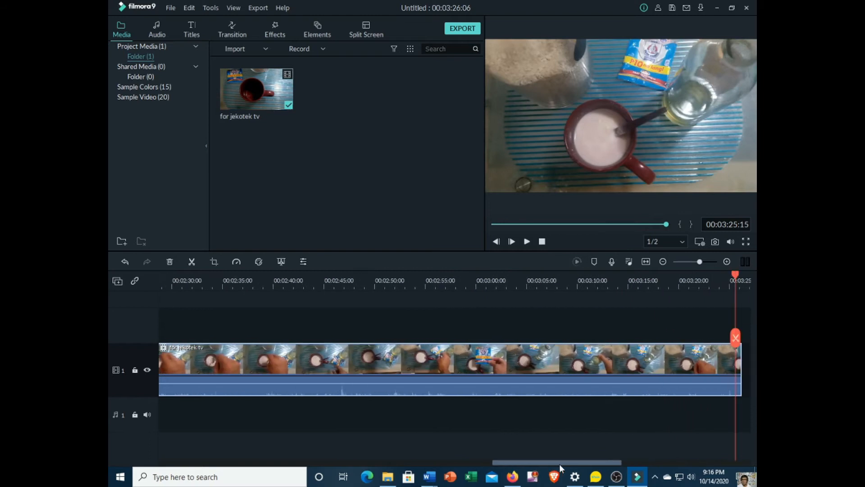
pyautogui.moveTo(734, 273); pyautogui.dragTo(191, 277)
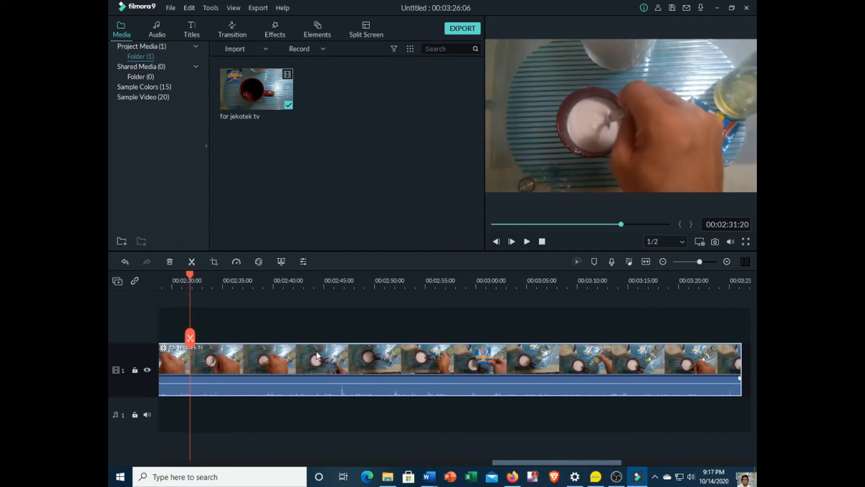
pyautogui.click(192, 341)
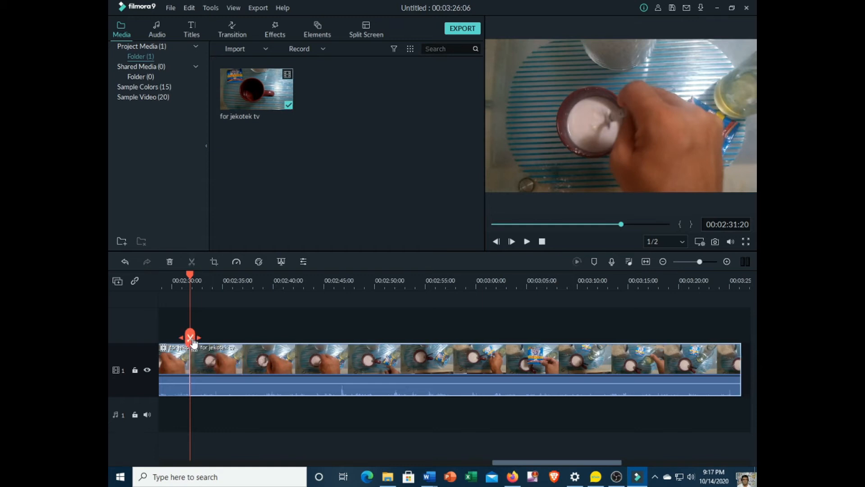
# Step: Split the second segment near its end at 00:03:26:01 and delete the long piece between the two cuts
pyautogui.moveTo(190, 272); pyautogui.dragTo(324, 297)
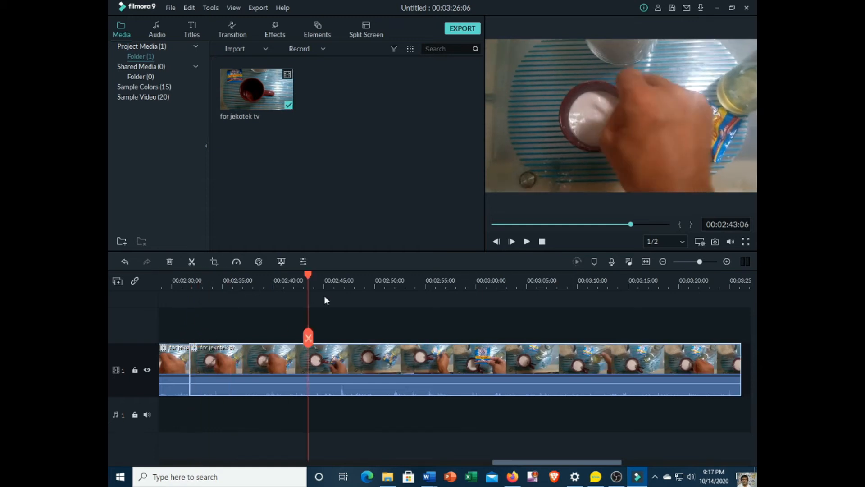
pyautogui.moveTo(582, 288); pyautogui.dragTo(736, 282)
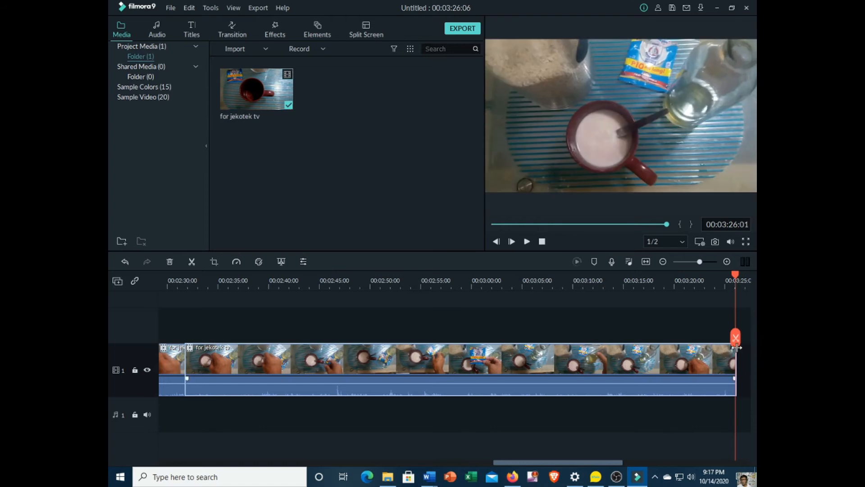
pyautogui.click(736, 339)
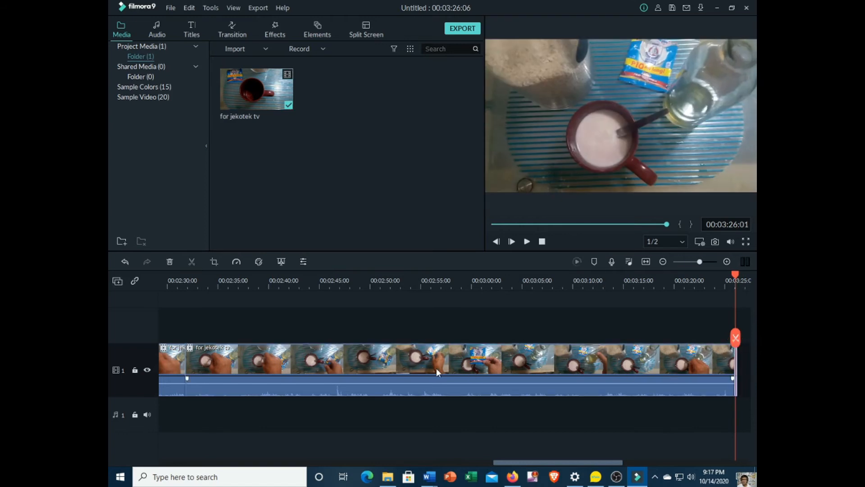
pyautogui.rightClick(422, 364)
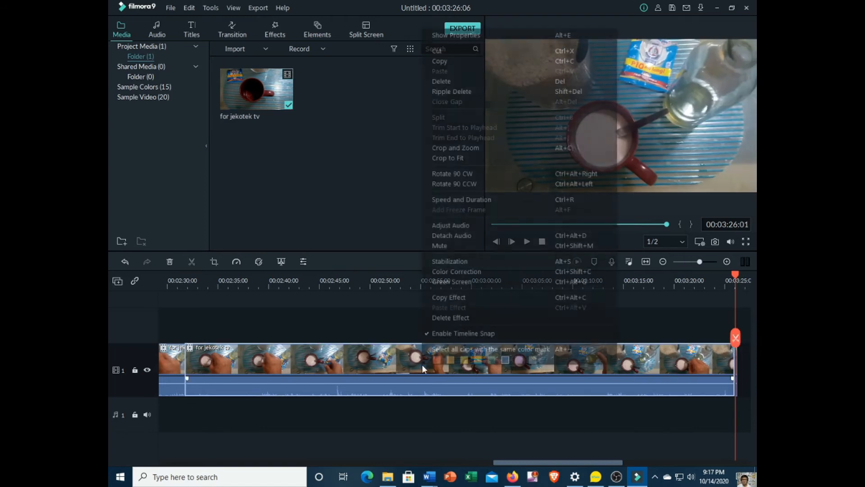
pyautogui.click(468, 82)
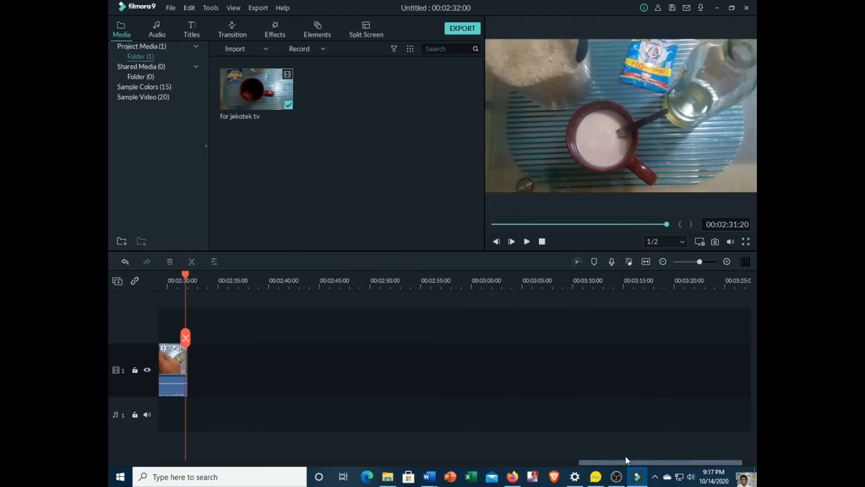
# Step: Split the remaining clip at 00:01:39:11 and delete the long segment that follows the cut
pyautogui.moveTo(667, 464); pyautogui.dragTo(520, 481)
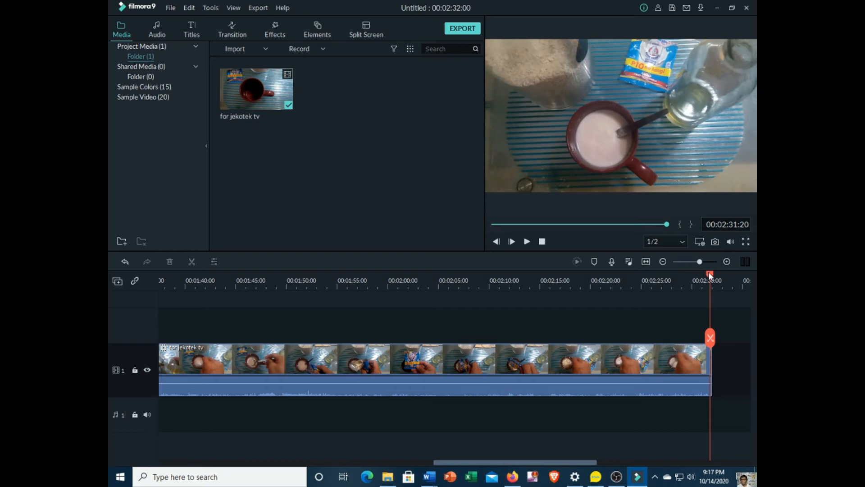
pyautogui.moveTo(709, 275); pyautogui.dragTo(179, 341)
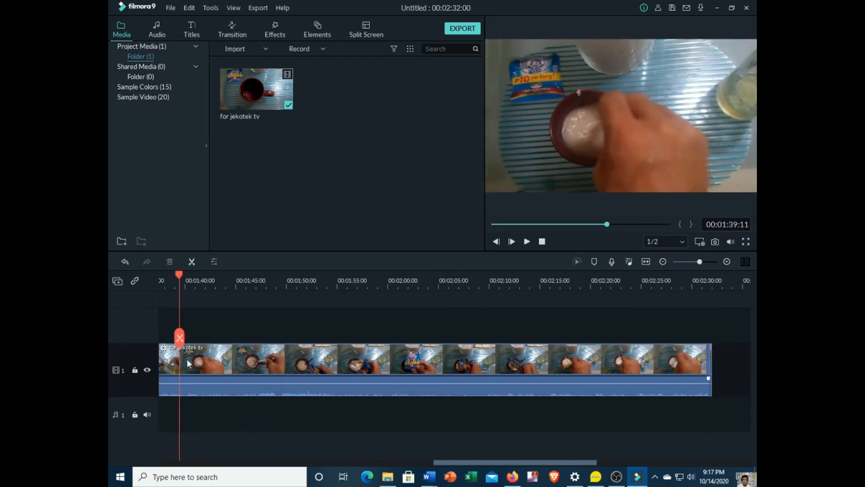
pyautogui.click(179, 337)
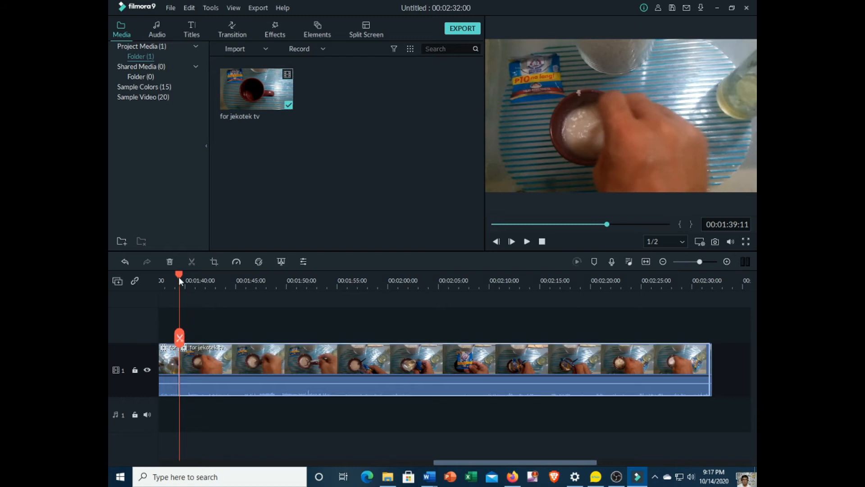
pyautogui.moveTo(179, 274); pyautogui.dragTo(711, 346)
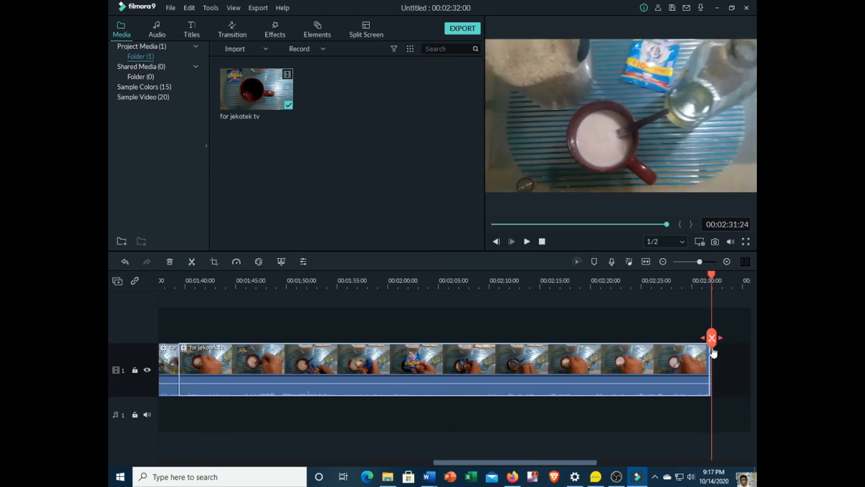
pyautogui.rightClick(410, 370)
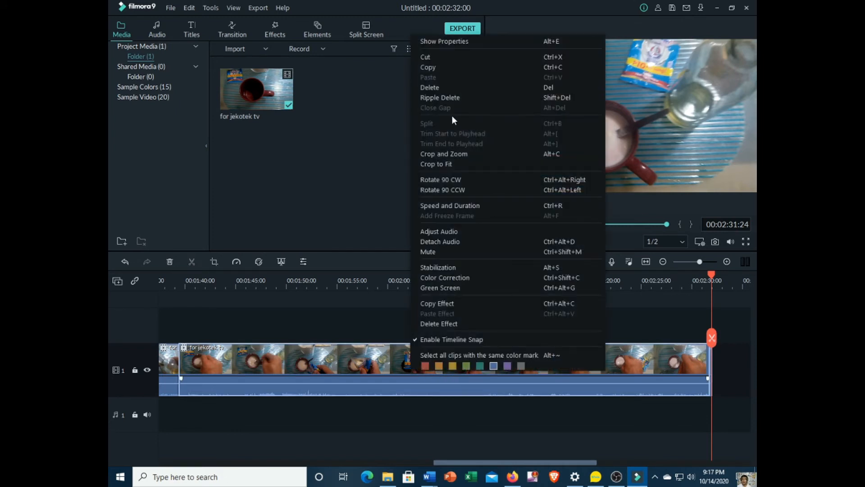
pyautogui.click(448, 87)
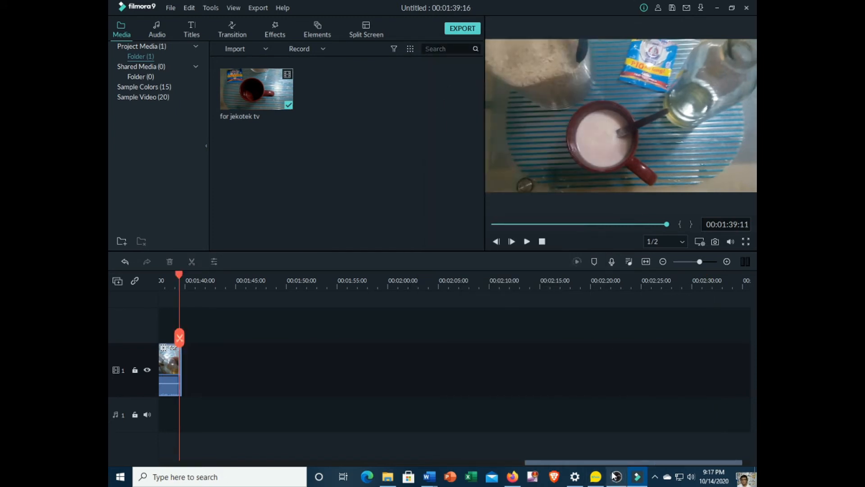
# Step: Split the shortened clip at 00:00:47:00 and delete the long segment that follows the cut
pyautogui.moveTo(614, 463); pyautogui.dragTo(411, 472)
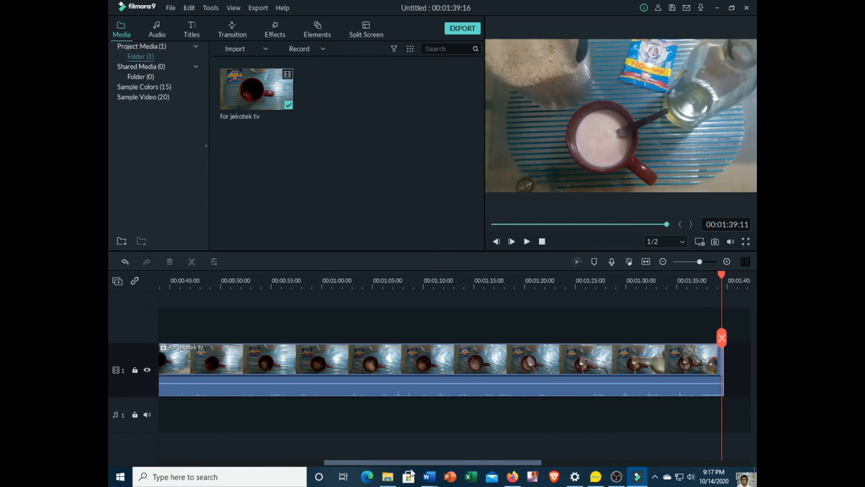
pyautogui.moveTo(721, 275); pyautogui.dragTo(646, 278)
pyautogui.moveTo(621, 306); pyautogui.dragTo(190, 335)
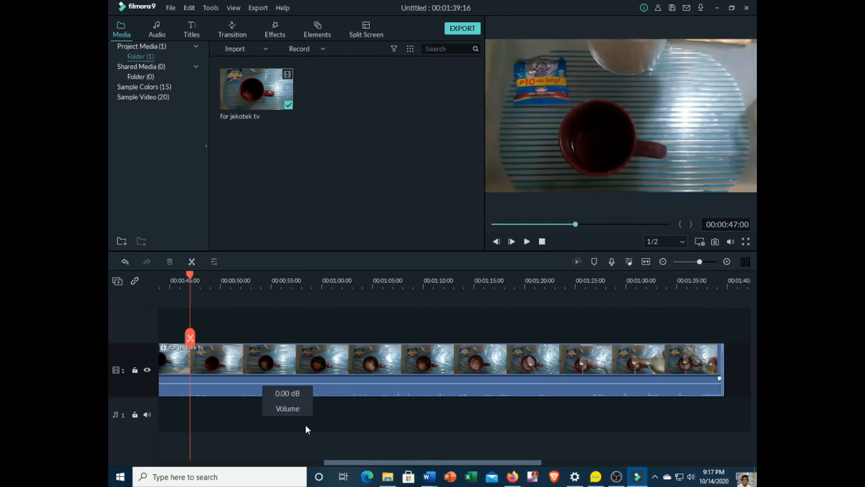
pyautogui.click(190, 337)
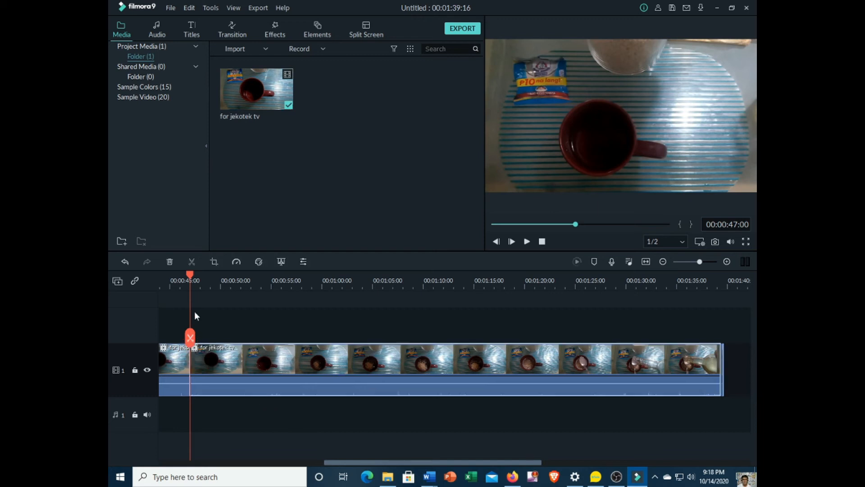
pyautogui.click(201, 280)
pyautogui.moveTo(208, 283); pyautogui.dragTo(723, 318)
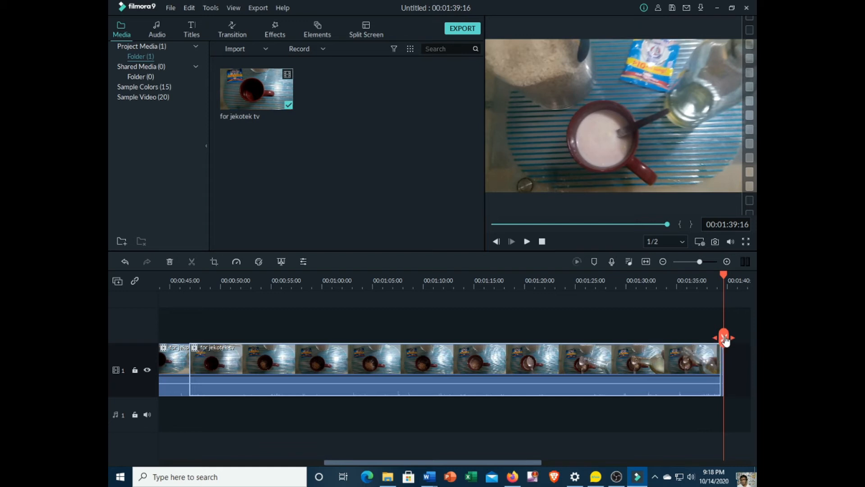
pyautogui.rightClick(403, 366)
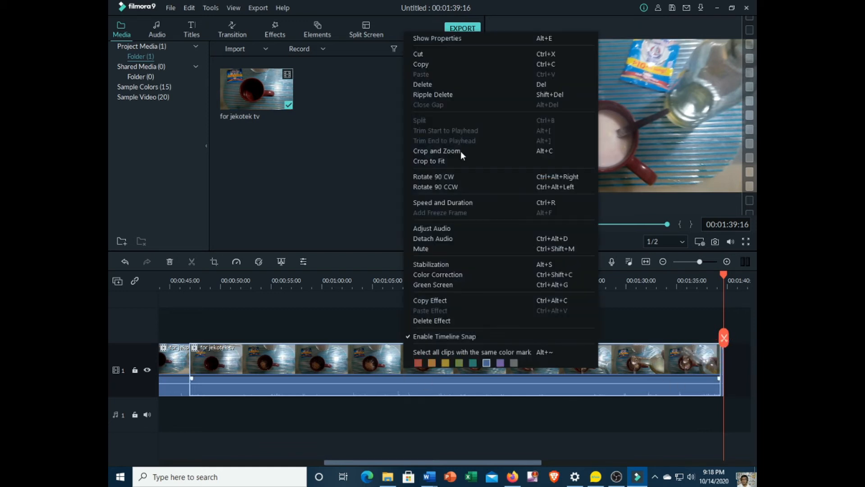
pyautogui.click(455, 84)
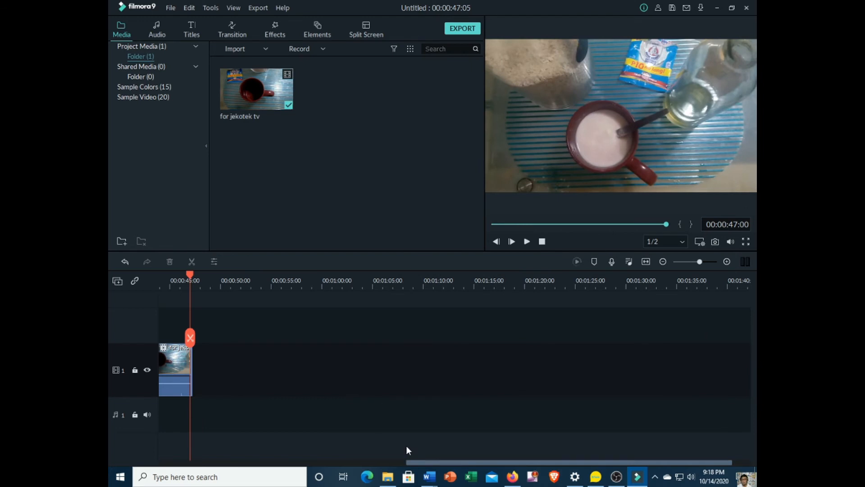
# Step: Split the "for jekotek tv" clip at 00:00:15:16 and 00:00:36:12 and delete the segment between the two cuts
pyautogui.moveTo(465, 463); pyautogui.dragTo(219, 476)
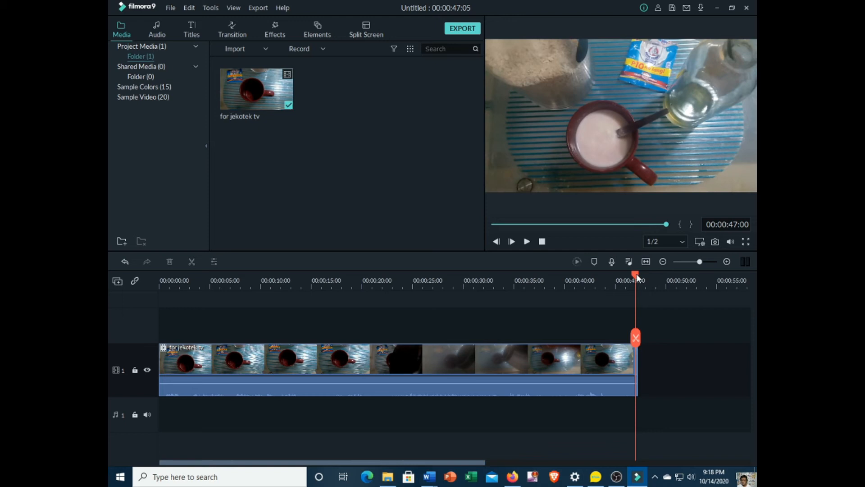
pyautogui.moveTo(636, 275); pyautogui.dragTo(318, 273)
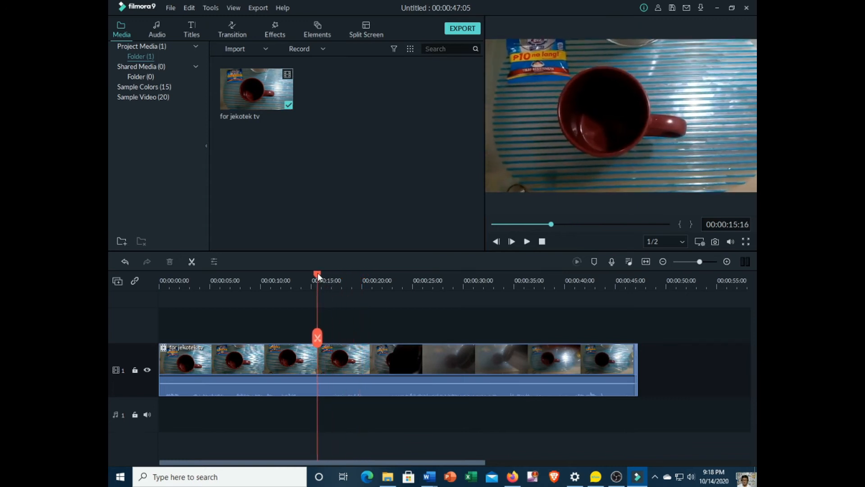
pyautogui.click(318, 337)
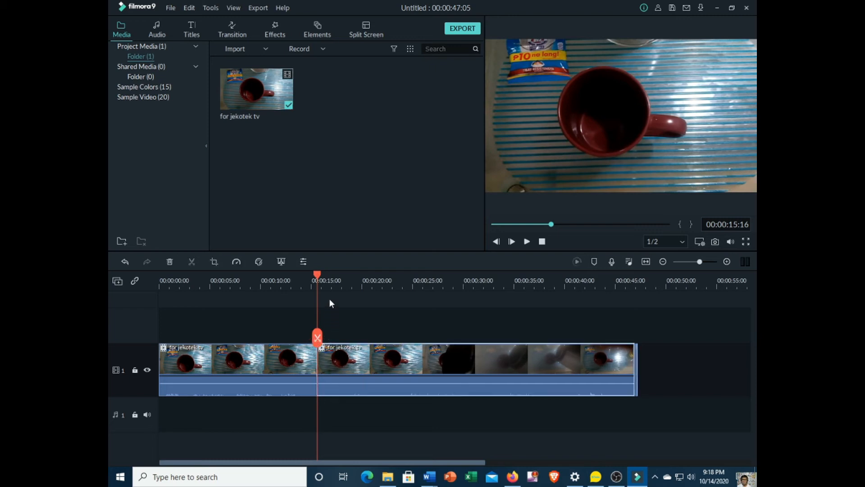
pyautogui.moveTo(318, 274); pyautogui.dragTo(529, 282)
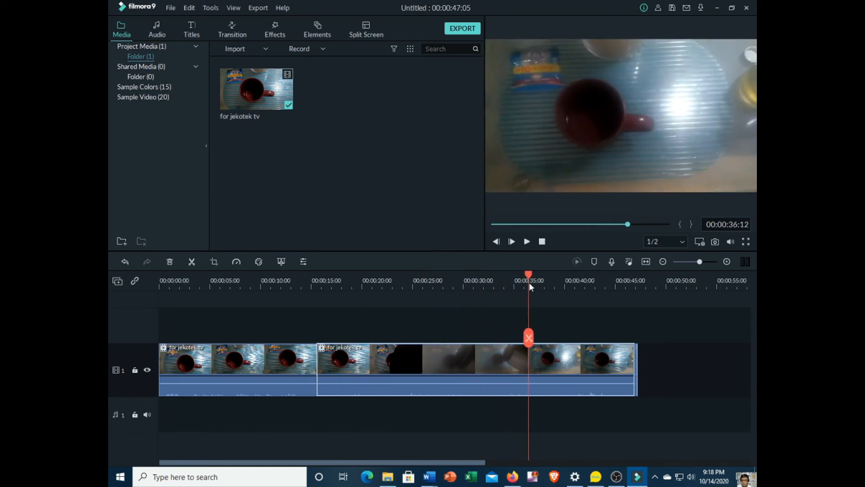
pyautogui.click(530, 338)
pyautogui.rightClick(395, 367)
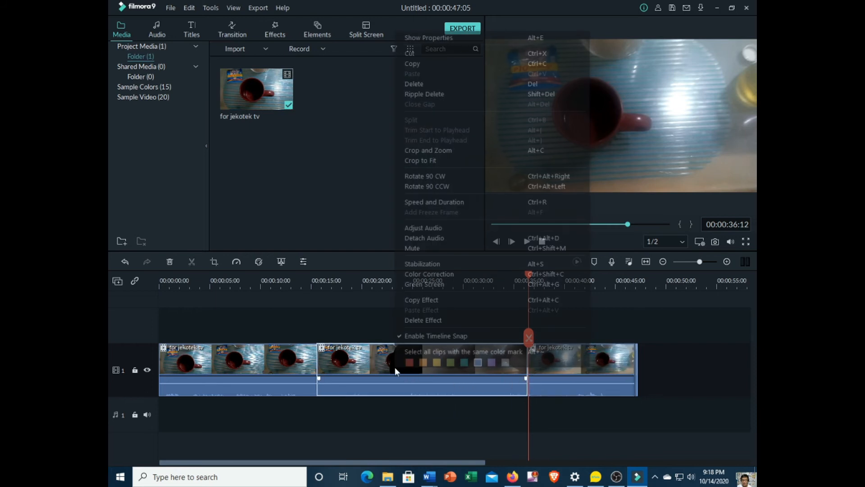
pyautogui.click(442, 83)
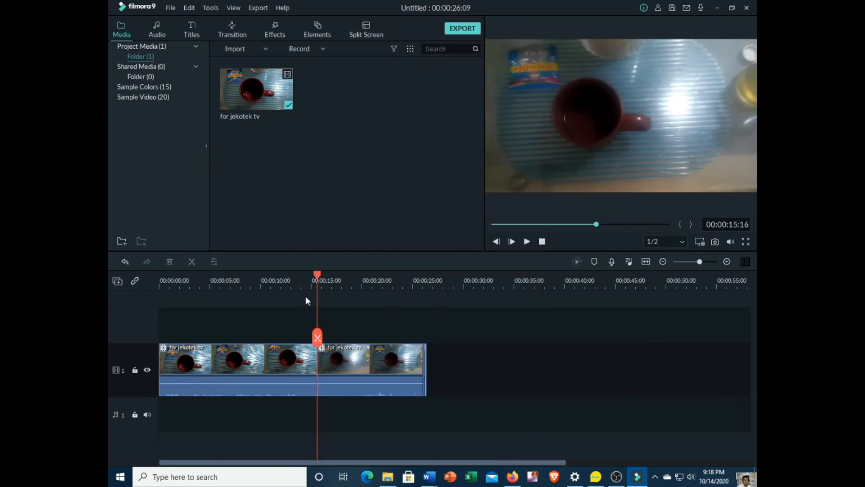
# Step: Split the first clip at 00:00:05:07 and the last at 00:00:16:05, and delete the segment from 00:00:05:07 to the existing cut before 00:00:16:05
pyautogui.moveTo(316, 275); pyautogui.dragTo(213, 277)
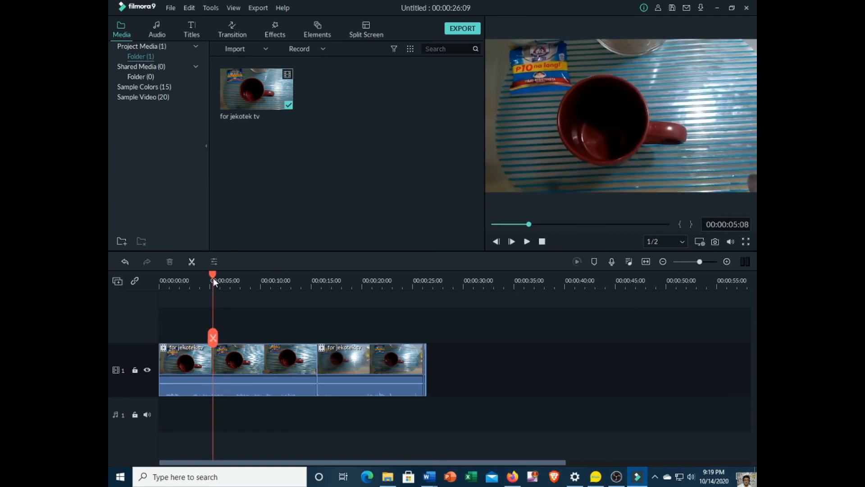
pyautogui.click(212, 337)
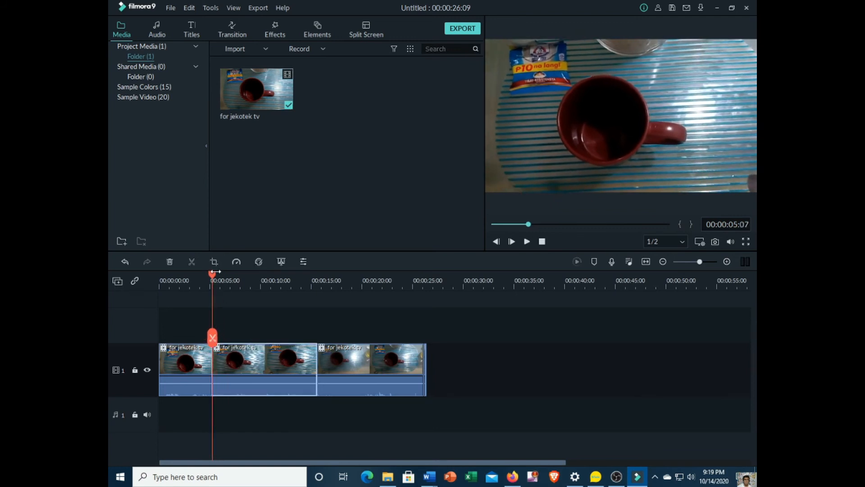
pyautogui.moveTo(210, 273); pyautogui.dragTo(323, 286)
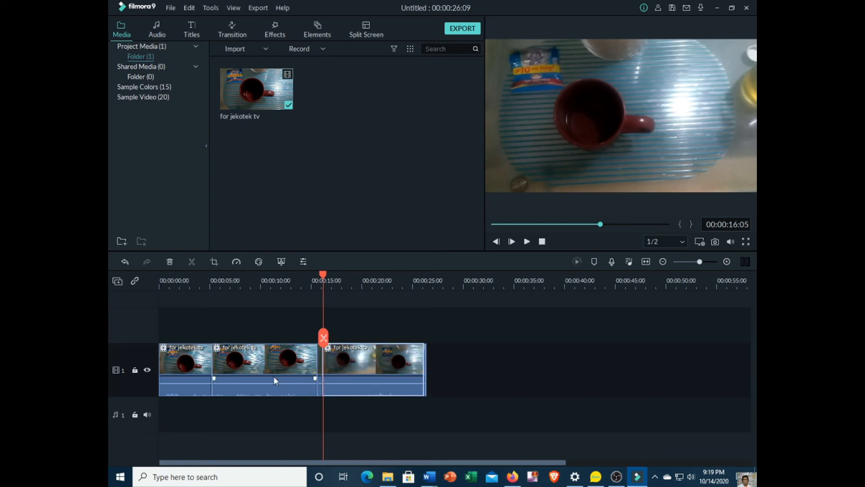
pyautogui.rightClick(258, 367)
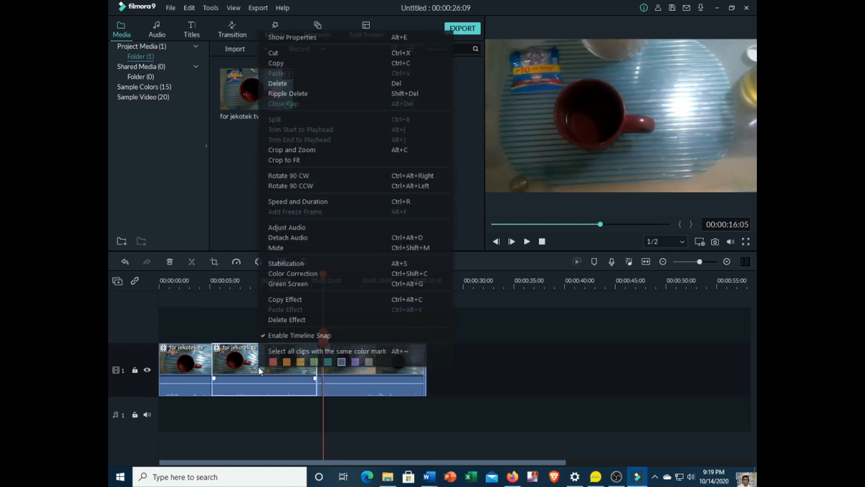
pyautogui.click(310, 83)
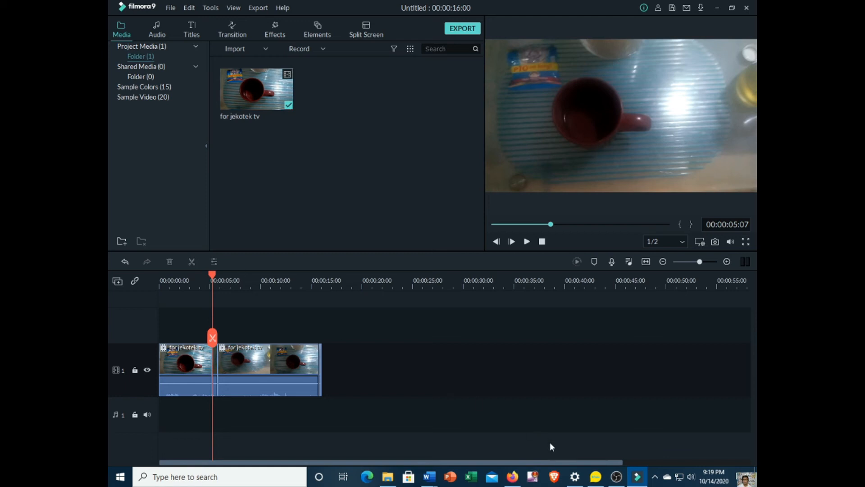
pyautogui.click(461, 28)
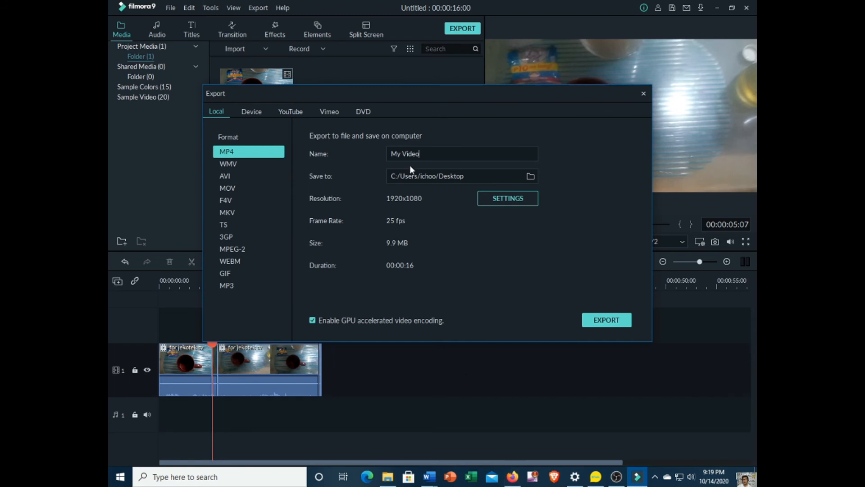
pyautogui.moveTo(419, 154); pyautogui.dragTo(390, 154)
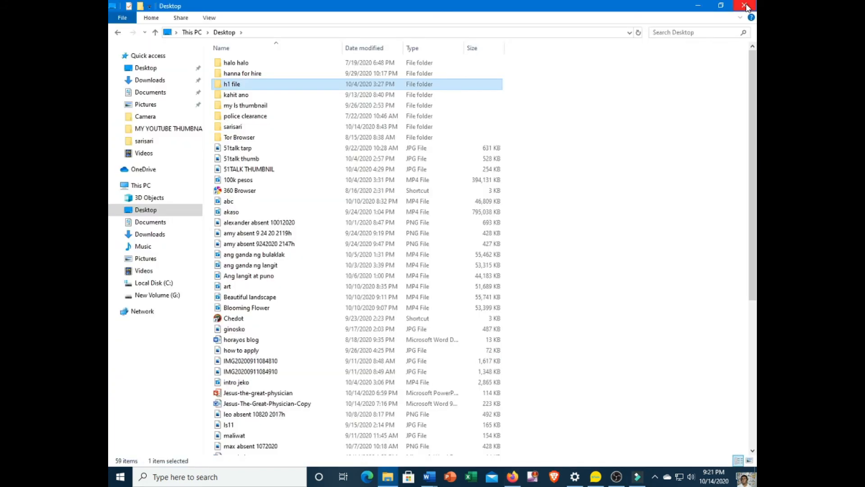
pyautogui.click(746, 6)
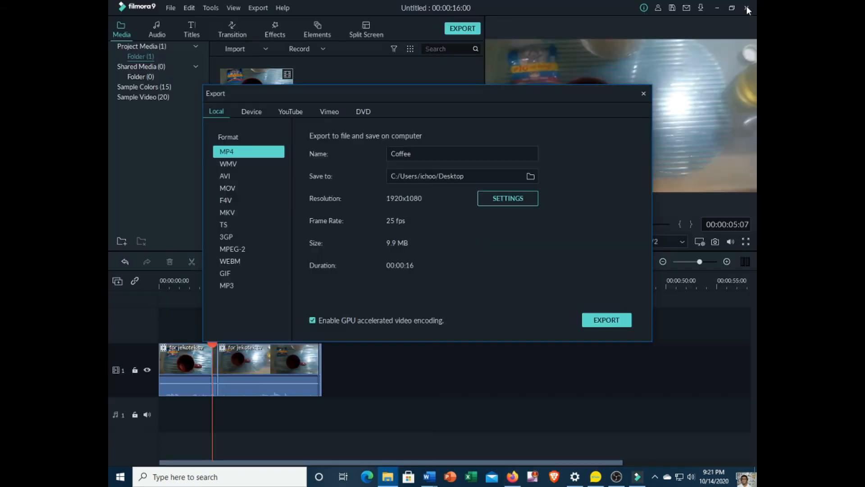
pyautogui.click(643, 93)
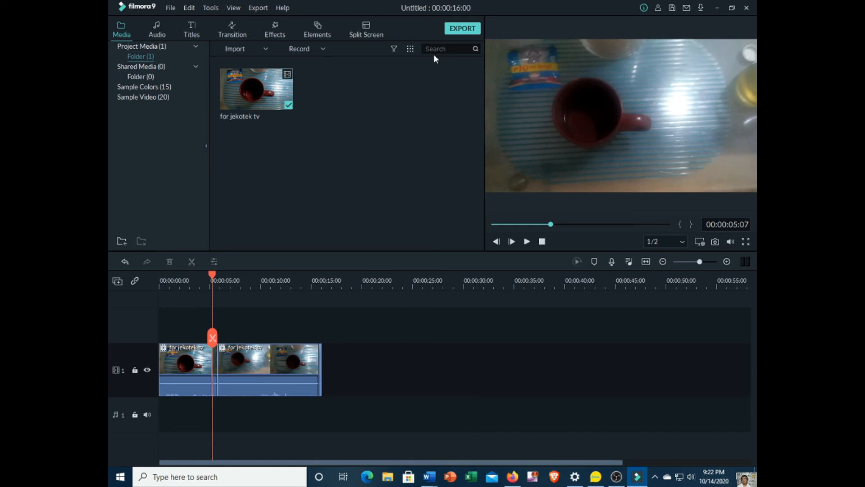
# Step: Open the export settings and name the output video "Coffee 1"
pyautogui.click(463, 28)
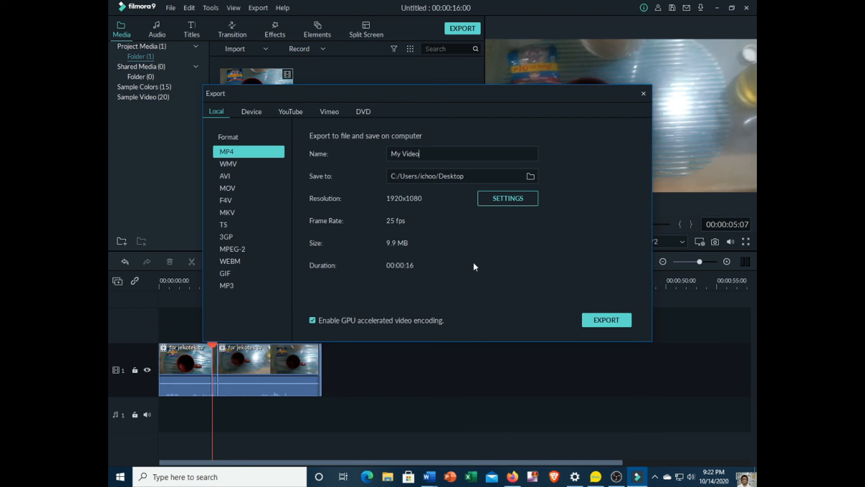
pyautogui.moveTo(426, 154); pyautogui.dragTo(364, 154)
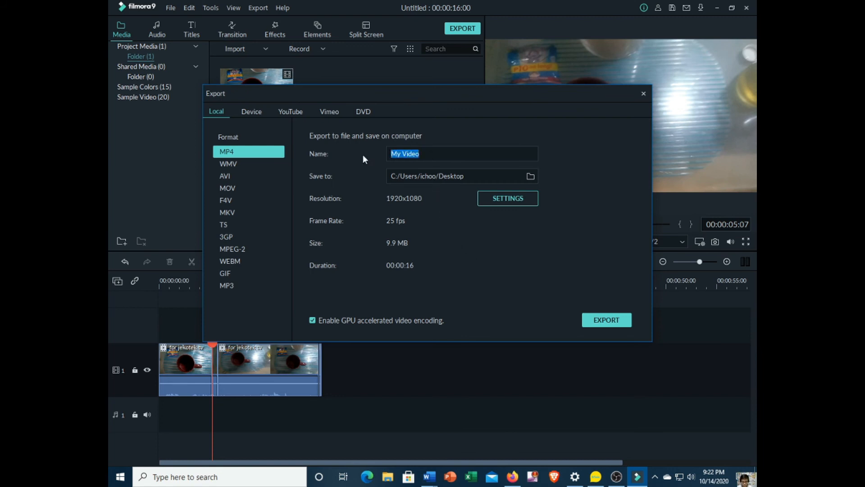
pyautogui.write('Coffee 1')
# Step: Set the save location to the sarisari folder on the Desktop and export the video
pyautogui.click(532, 177)
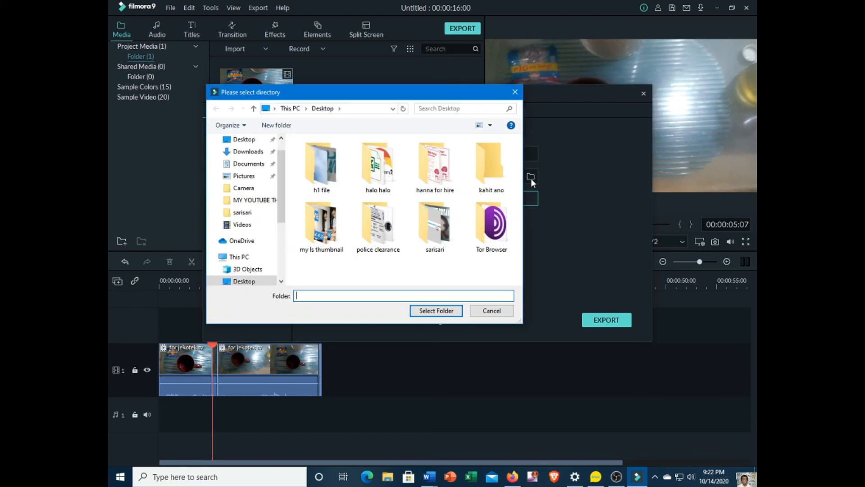
pyautogui.doubleClick(443, 241)
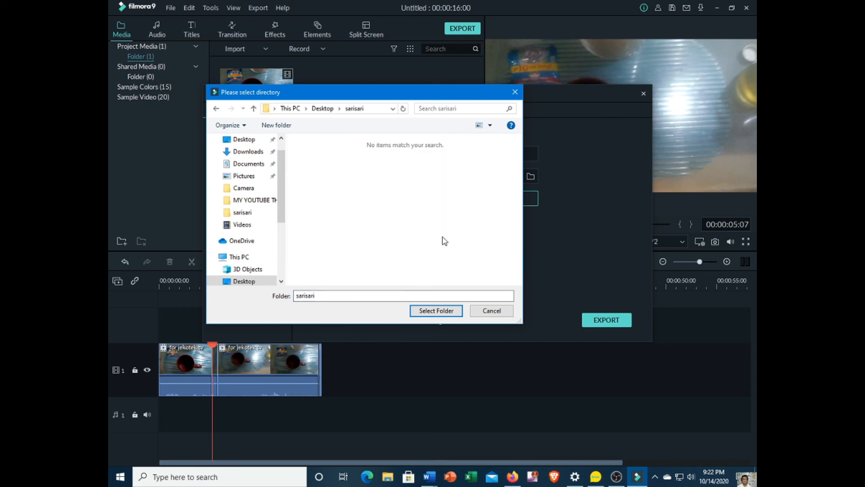
pyautogui.click(425, 311)
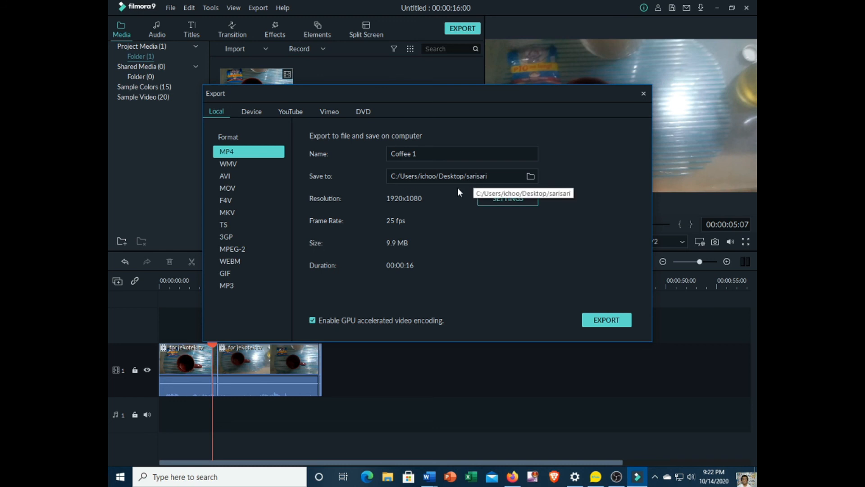
pyautogui.click(597, 319)
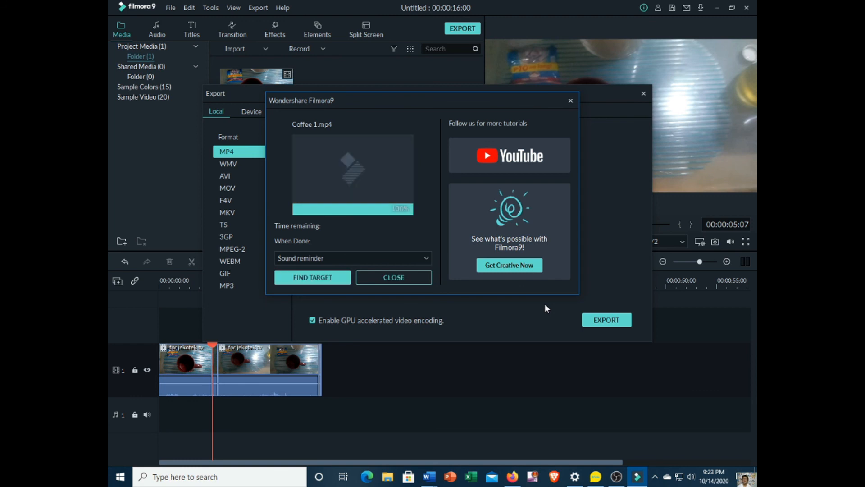
# Step: Show the exported file in its folder and play the "Coffee 1" video
pyautogui.click(315, 277)
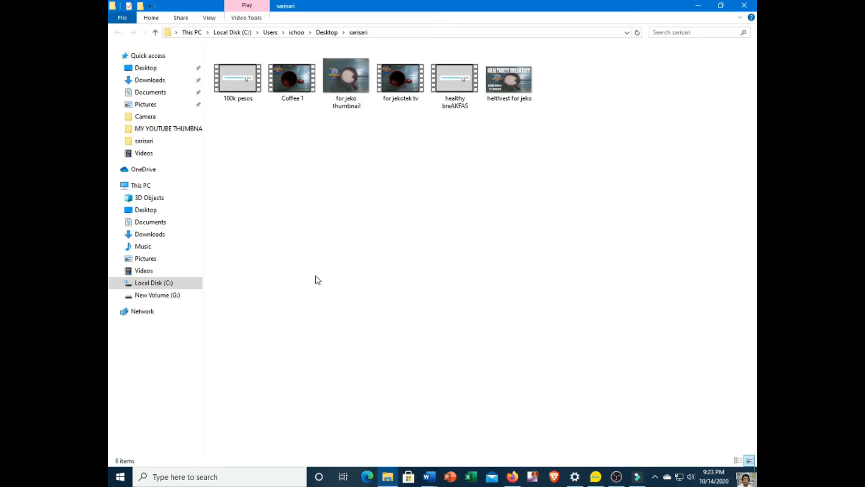
pyautogui.doubleClick(291, 83)
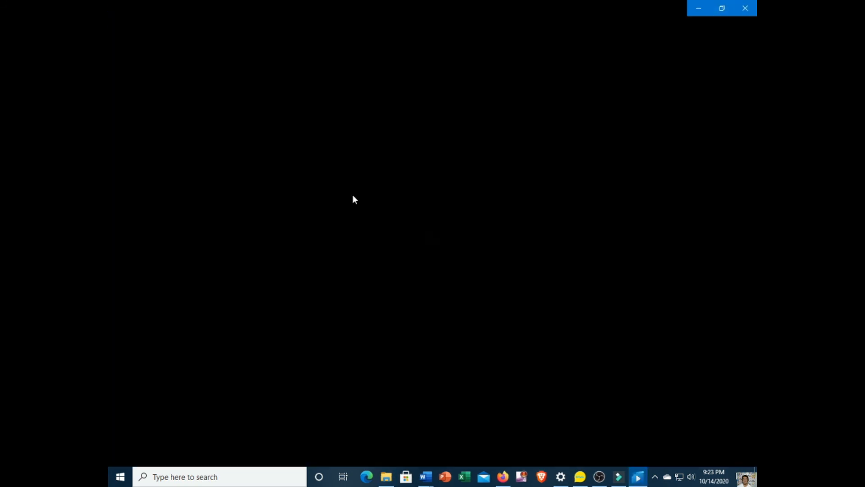